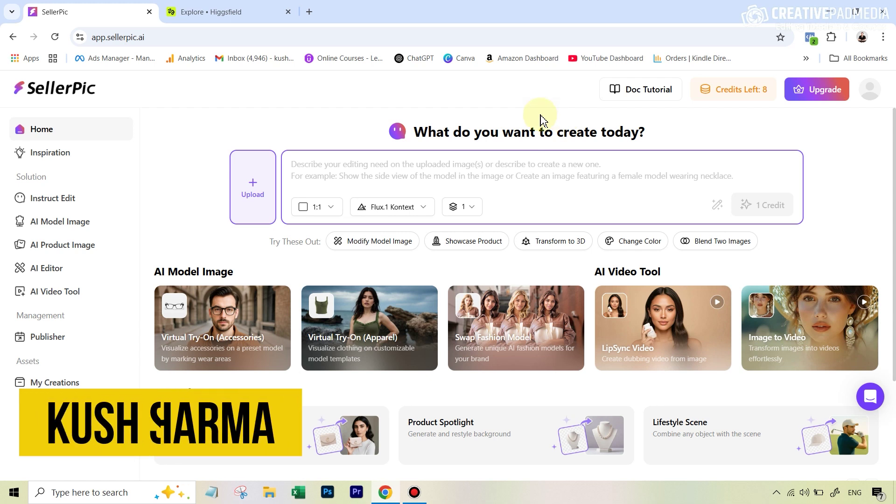
Load the ruby necklace photo into SellerPic's AI Model Image accessory try-on canvas
{"action": "left_click", "coordinate": [275, 2]}
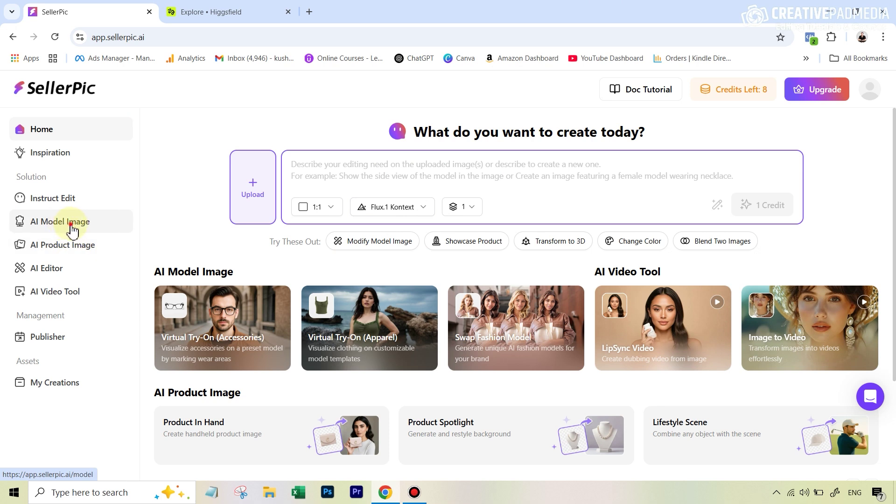
{"action": "left_click", "coordinate": [71, 226]}
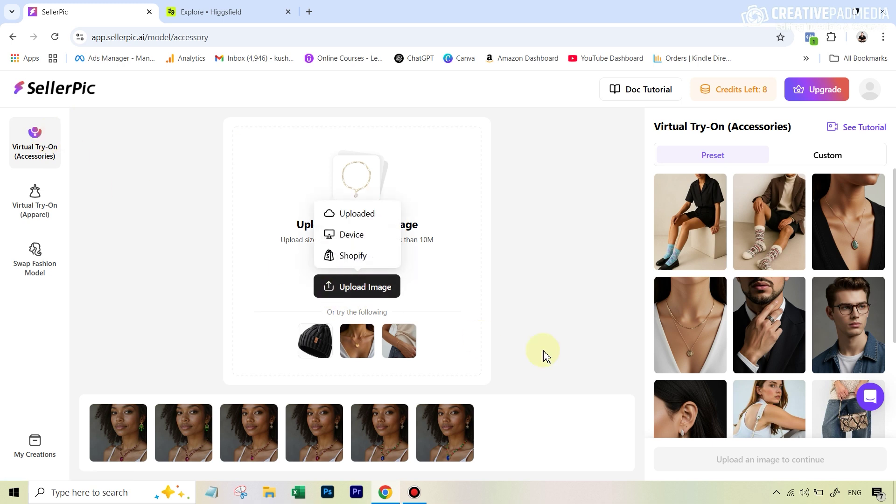
{"action": "mouse_move", "coordinate": [384, 300]}
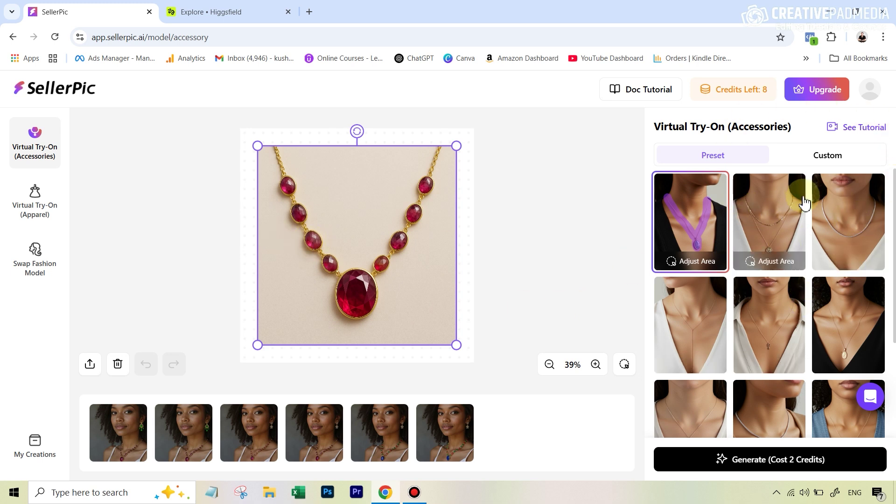
Create a custom female model with category and subtype Necklace from the uploaded model photo
{"action": "left_click", "coordinate": [822, 160]}
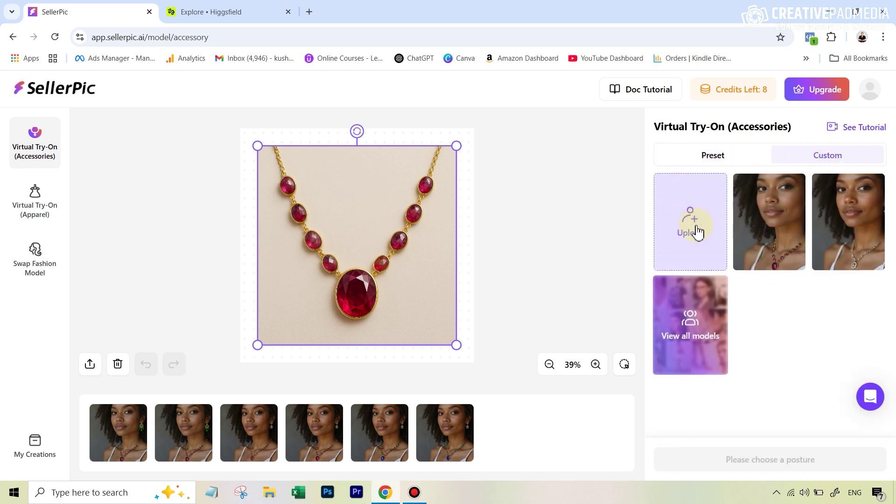
{"action": "left_click", "coordinate": [702, 226]}
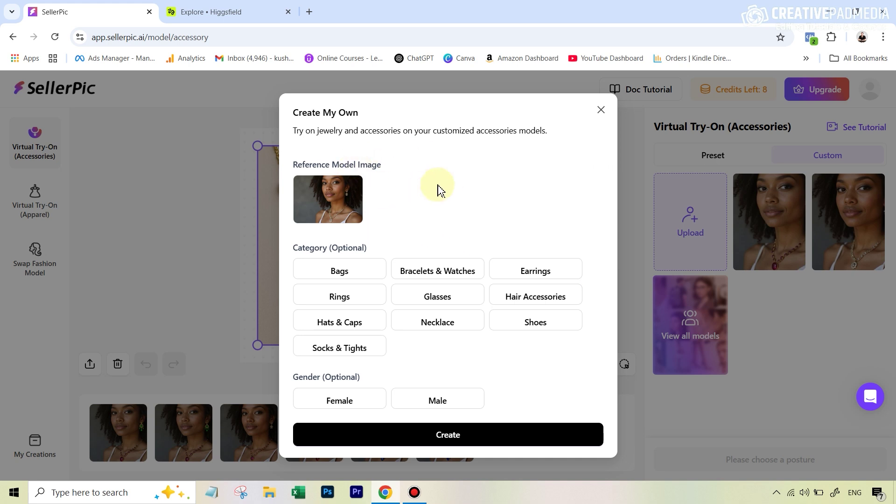
{"action": "left_click", "coordinate": [450, 329]}
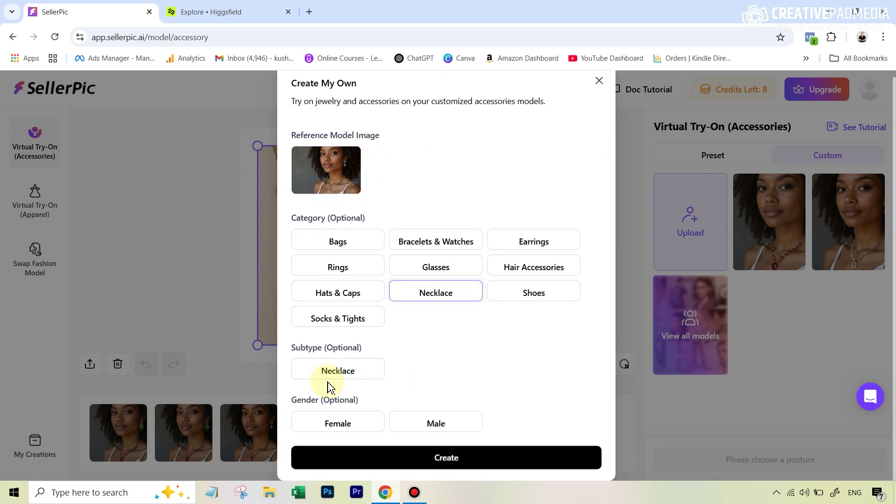
{"action": "left_click", "coordinate": [336, 368]}
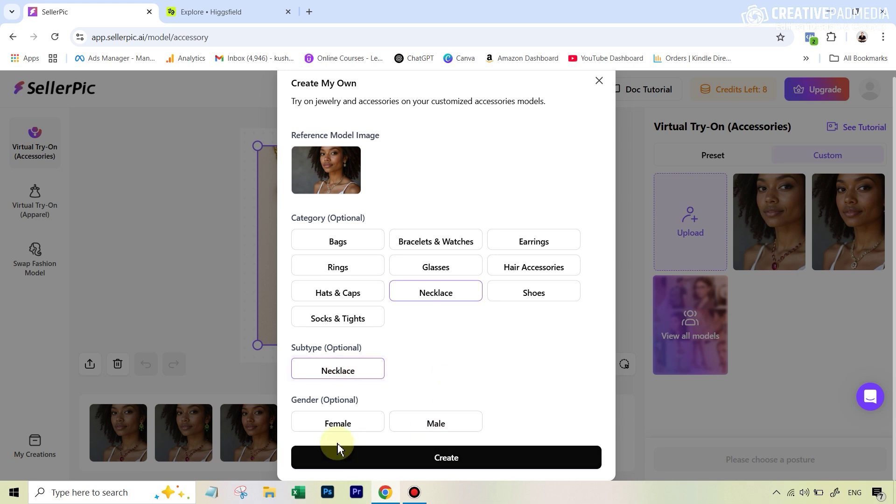
{"action": "left_click", "coordinate": [336, 423]}
{"action": "left_click", "coordinate": [455, 462]}
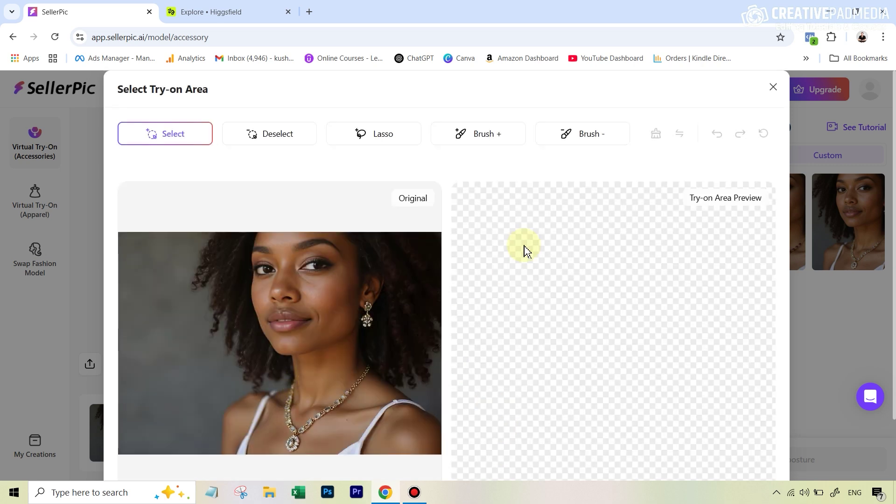
Paint over the model's chest necklace with a smaller Brush + and confirm the try-on area
{"action": "left_click", "coordinate": [484, 144]}
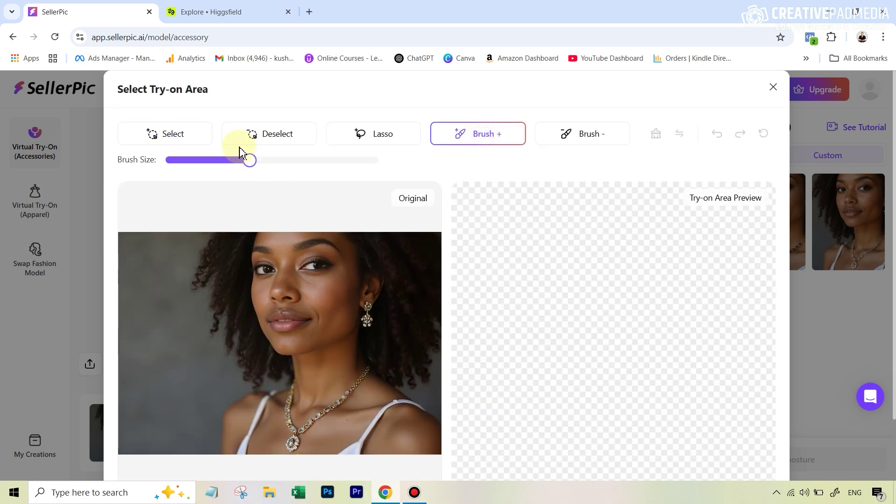
{"action": "left_click", "coordinate": [250, 162]}
{"action": "left_click_drag", "start_coordinate": [249, 162], "coordinate": [225, 161]}
{"action": "left_click", "coordinate": [294, 393]}
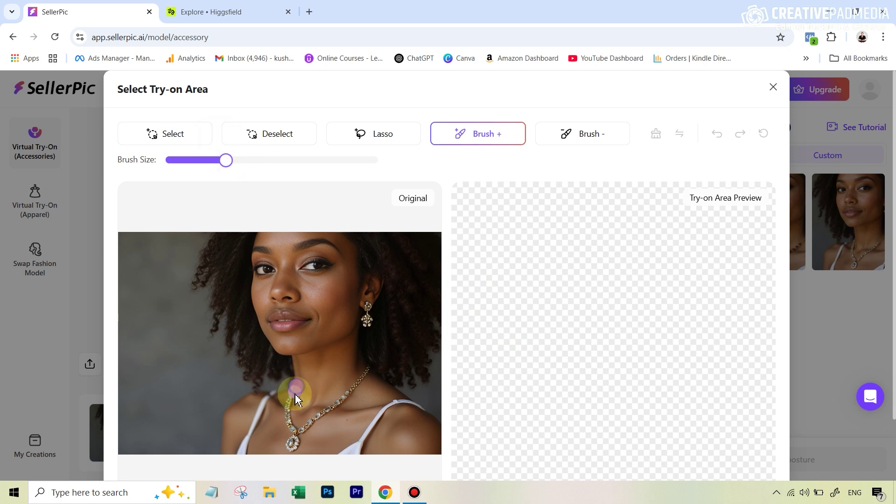
{"action": "right_click", "coordinate": [291, 394]}
{"action": "mouse_move", "coordinate": [291, 394]}
{"action": "left_mouse_down"}
{"action": "mouse_move", "coordinate": [295, 449]}
{"action": "mouse_move", "coordinate": [307, 425]}
{"action": "mouse_move", "coordinate": [366, 376]}
{"action": "left_mouse_up"}
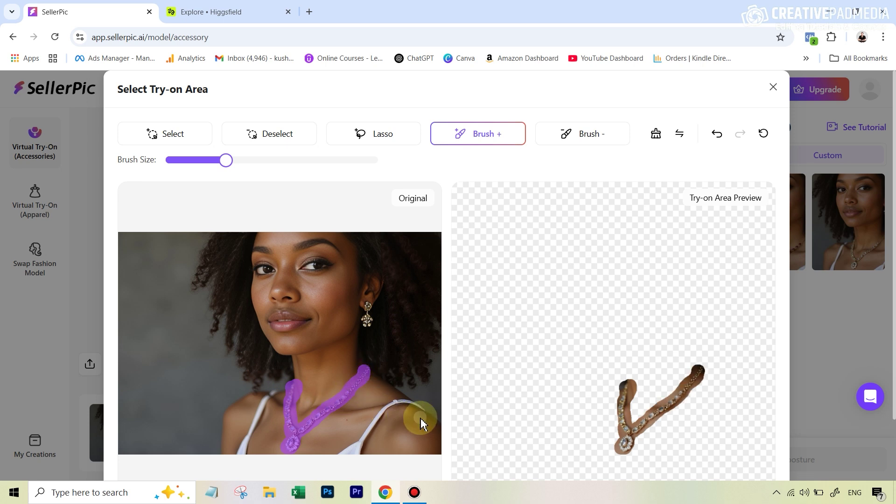
{"action": "scroll", "coordinate": [694, 401], "scroll_direction": "down", "scroll_amount": 2}
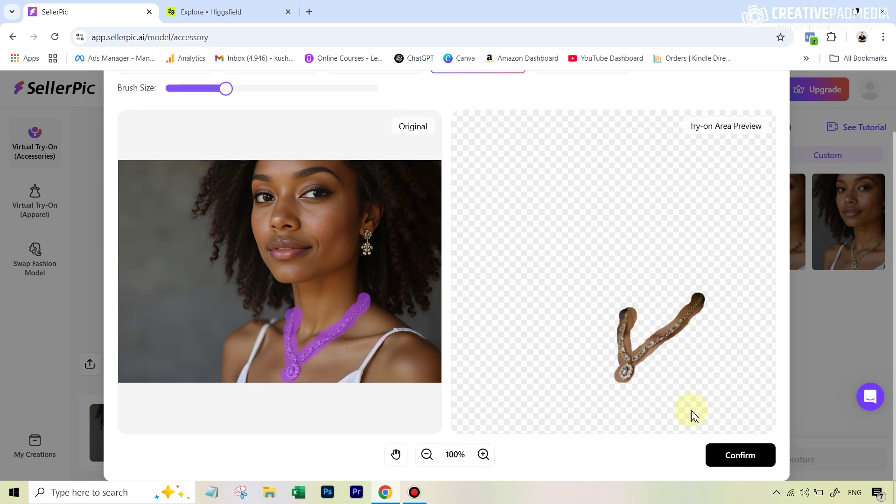
{"action": "left_click", "coordinate": [741, 461]}
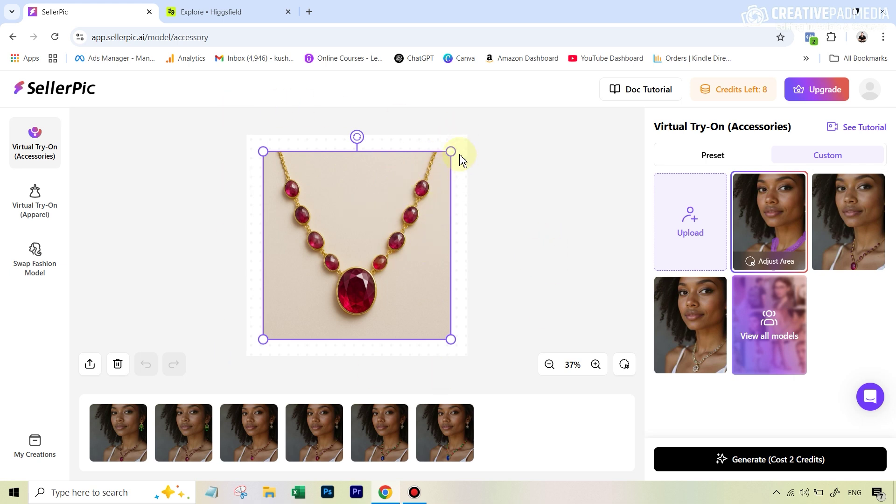
Shrink and centre the ruby necklace image, then generate try-on images for 2 credits
{"action": "left_click_drag", "start_coordinate": [451, 151], "coordinate": [381, 223]}
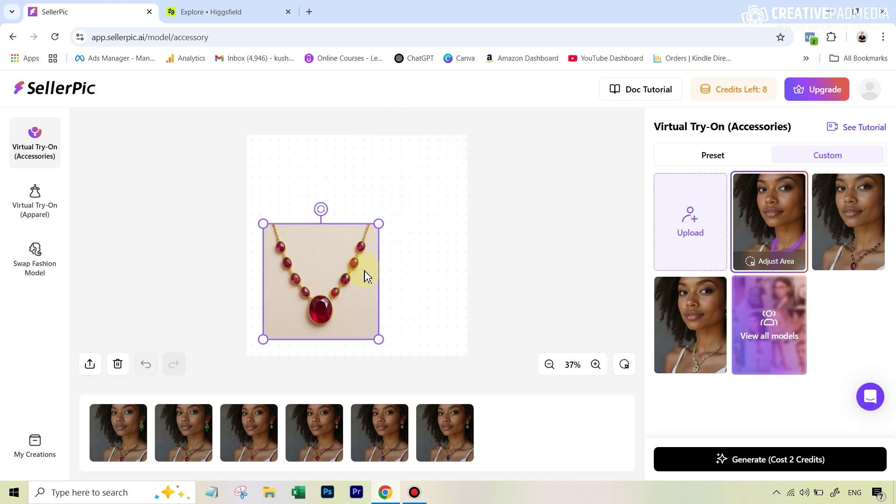
{"action": "left_click_drag", "start_coordinate": [351, 289], "coordinate": [386, 261]}
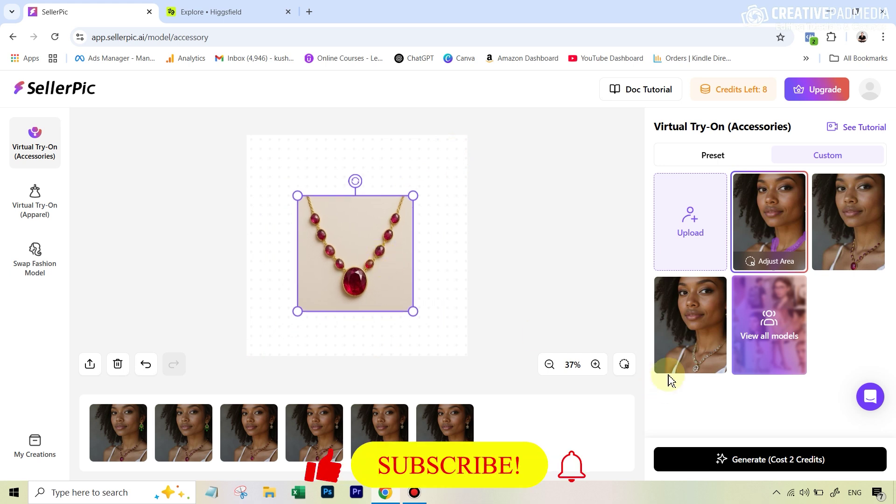
{"action": "mouse_move", "coordinate": [685, 350]}
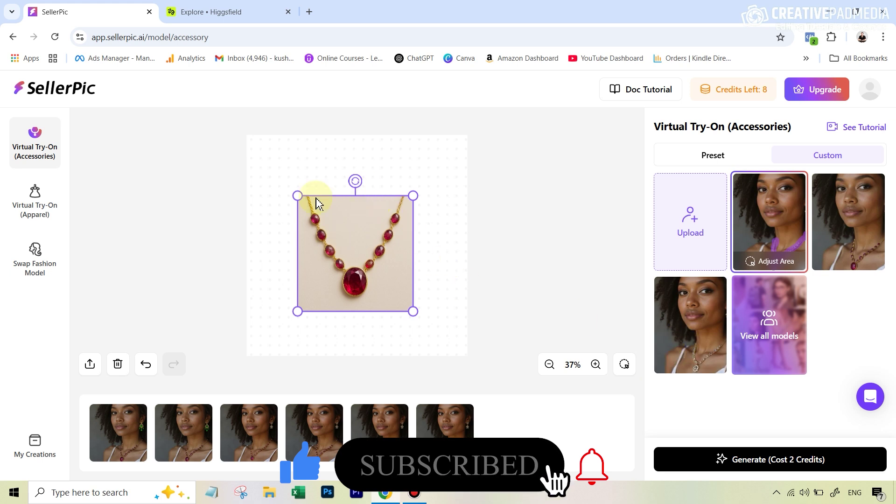
{"action": "left_click", "coordinate": [759, 463]}
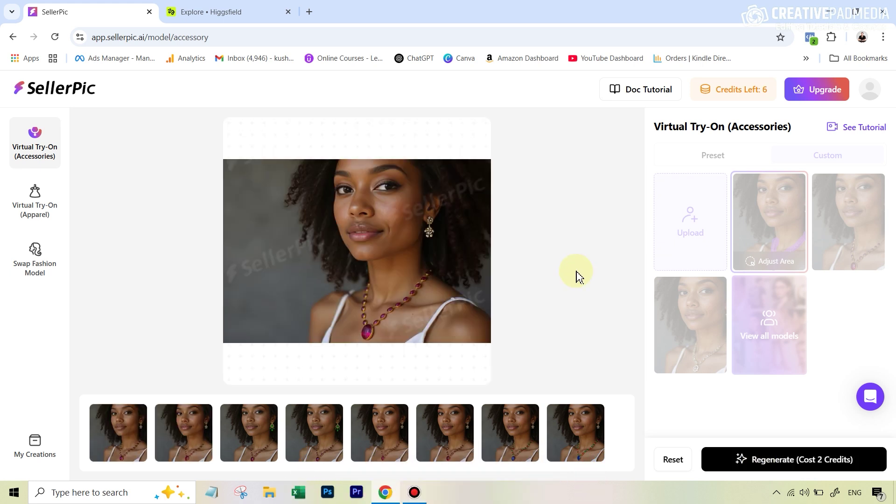
Compare the first try-on result with the original necklace, then edit result 2/8
{"action": "left_click", "coordinate": [138, 429]}
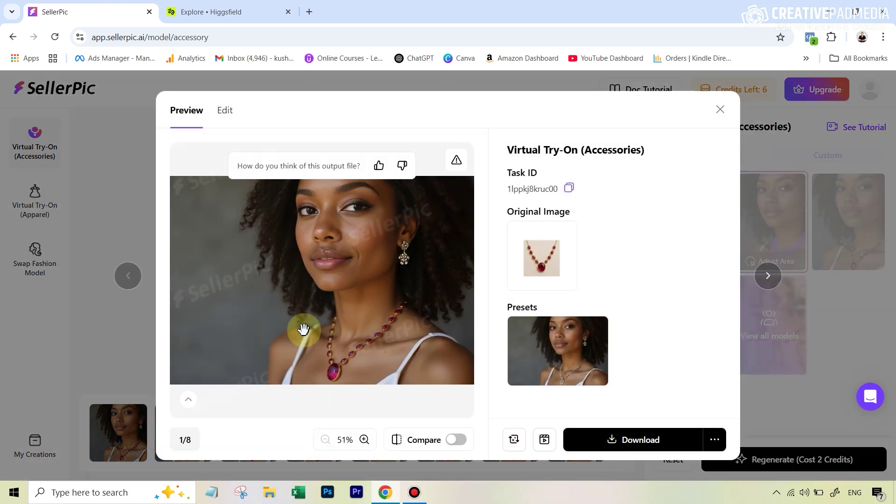
{"action": "left_click", "coordinate": [404, 312]}
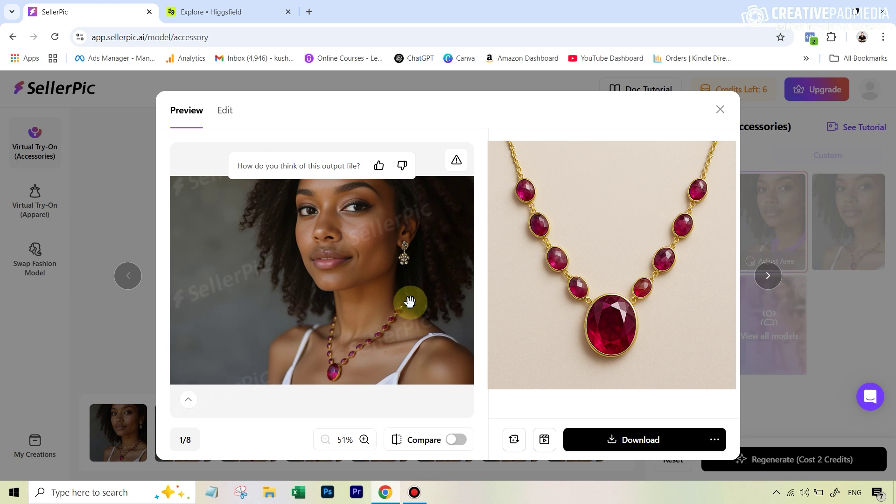
{"action": "left_click", "coordinate": [768, 275]}
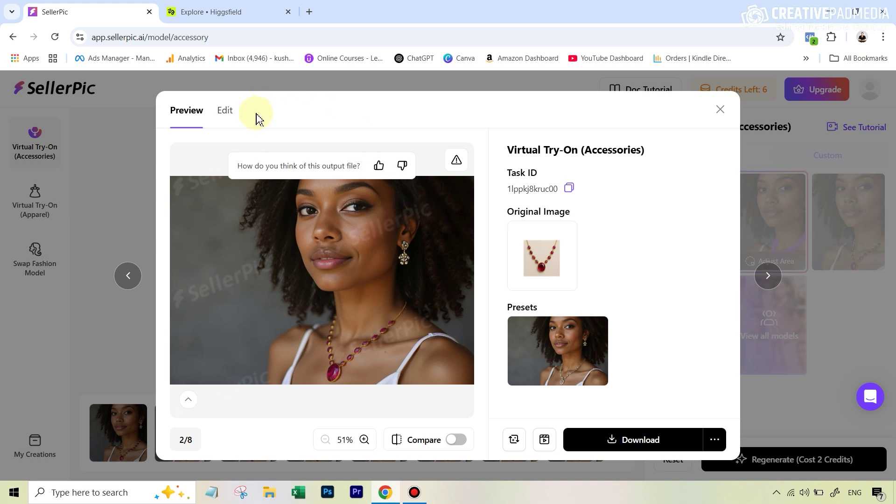
{"action": "left_click", "coordinate": [226, 112]}
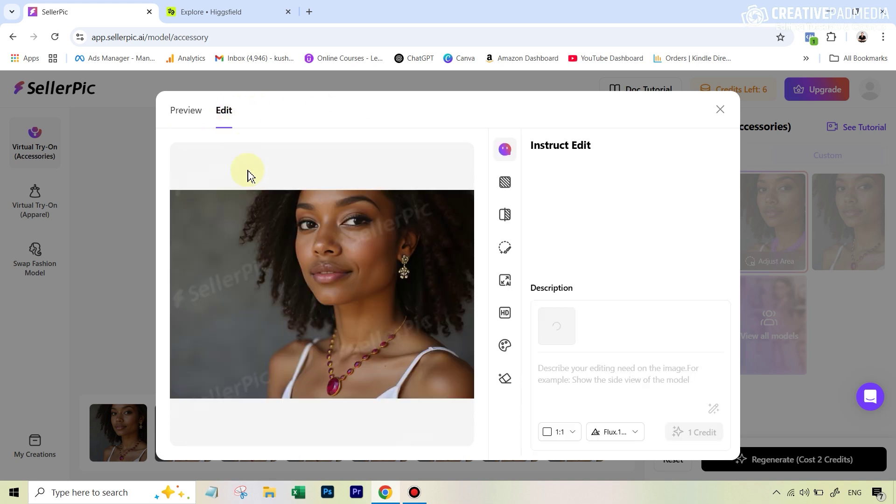
Image Retouch both sides of the chain with the prompt 'gold chain' and generate
{"action": "left_click", "coordinate": [505, 249]}
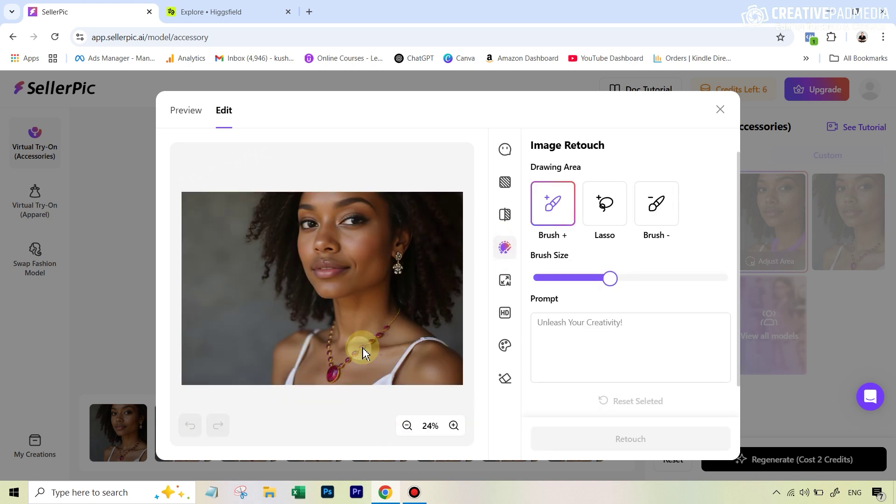
{"action": "left_click_drag", "start_coordinate": [385, 332], "coordinate": [401, 305]}
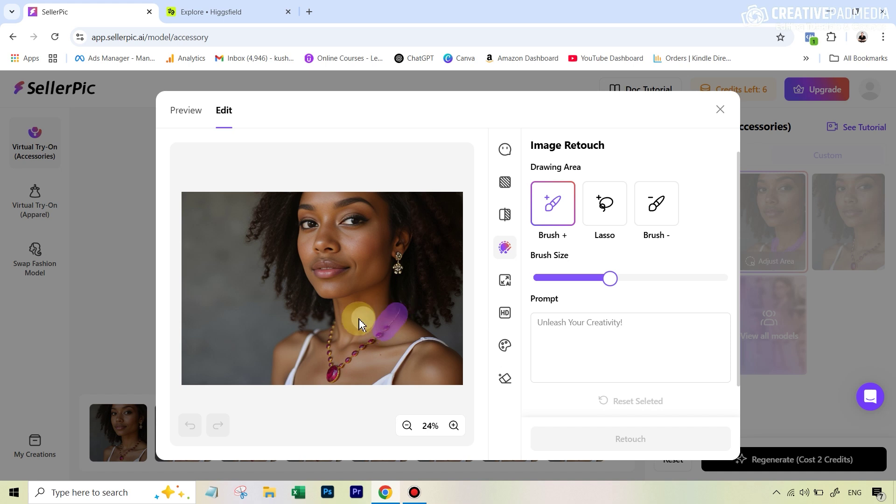
{"action": "left_click", "coordinate": [336, 331]}
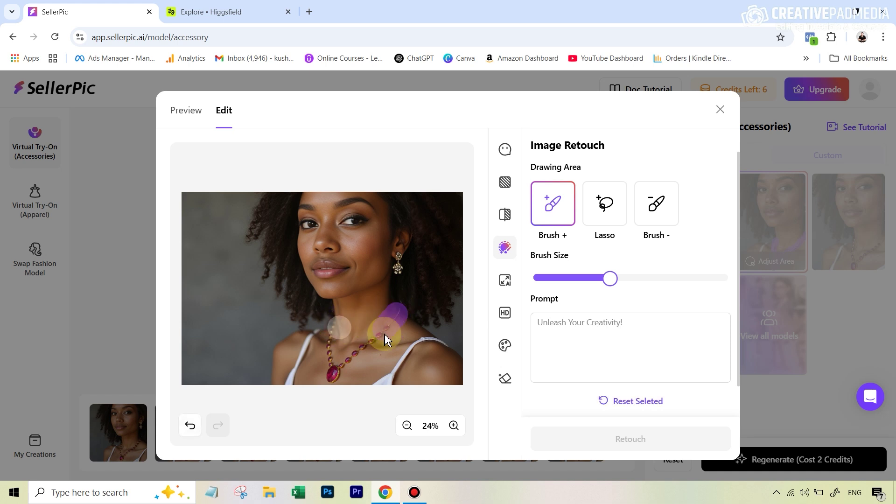
{"action": "left_click", "coordinate": [557, 330]}
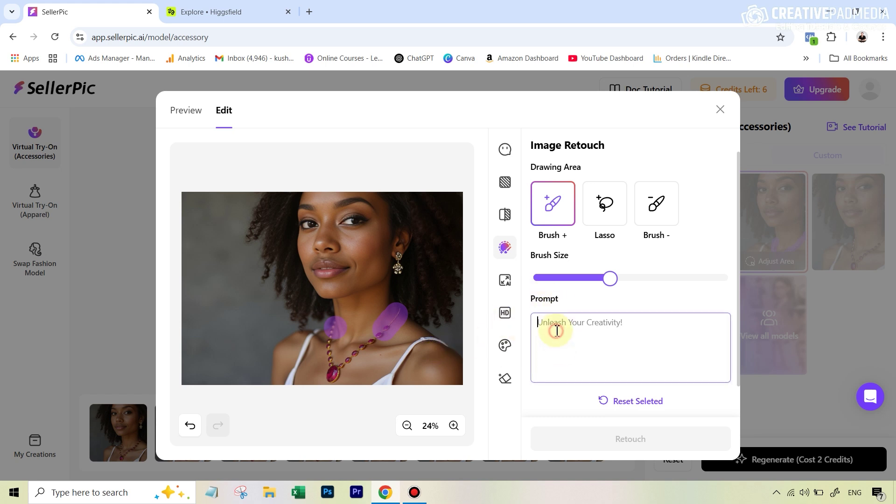
{"action": "type", "text": "gold chain"}
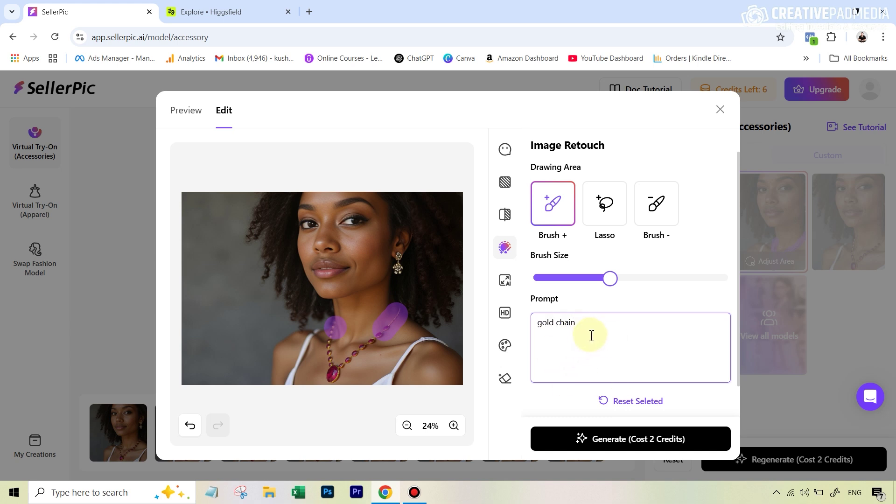
{"action": "left_click", "coordinate": [619, 449]}
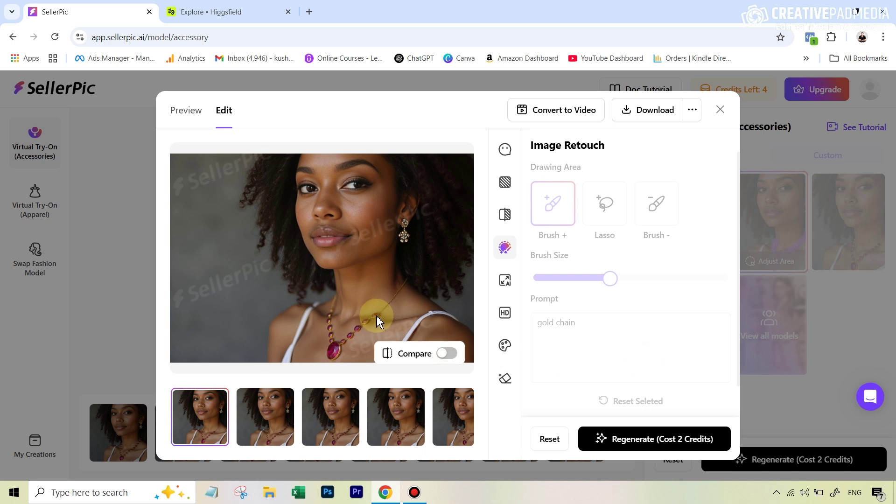
{"action": "left_click", "coordinate": [266, 418]}
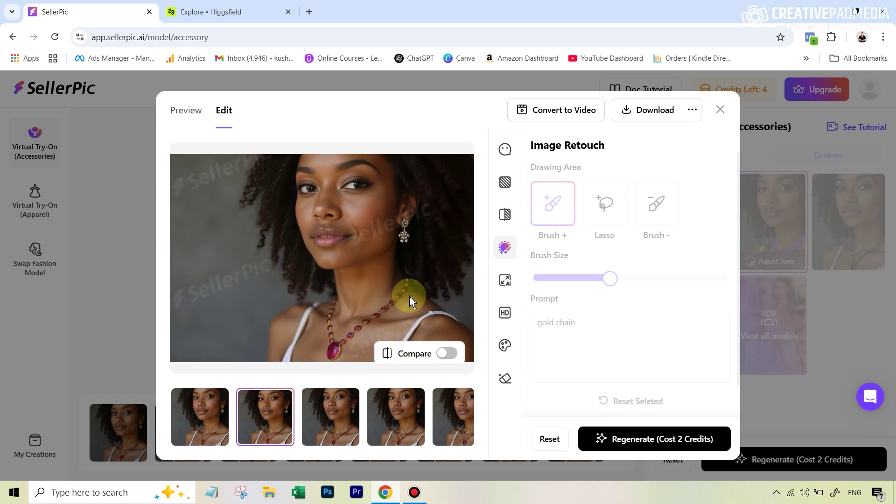
{"action": "left_click", "coordinate": [193, 420]}
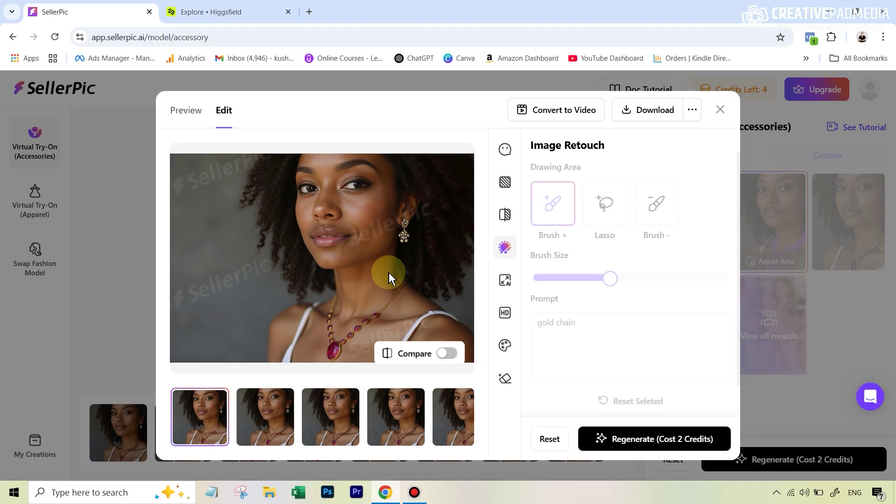
Upload the model portrait wearing the gold necklace into Higgsfield Canvas
{"action": "left_click", "coordinate": [243, 12]}
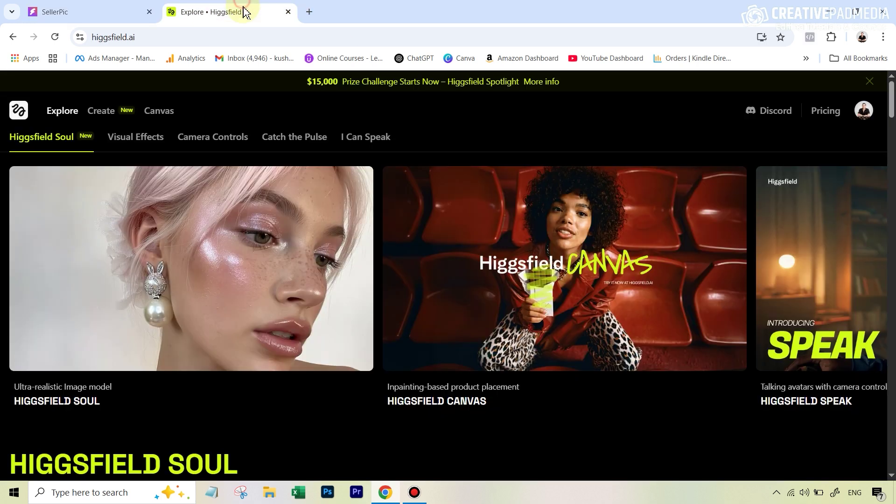
{"action": "left_click", "coordinate": [160, 120]}
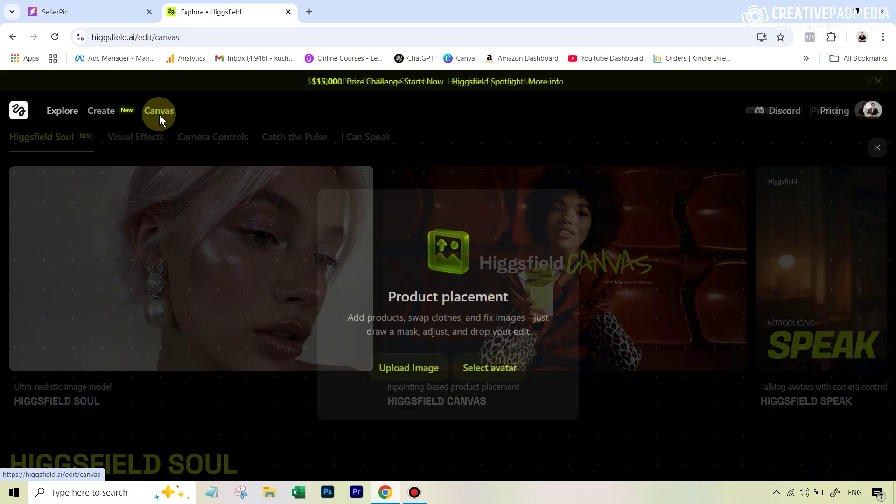
{"action": "left_click", "coordinate": [398, 371]}
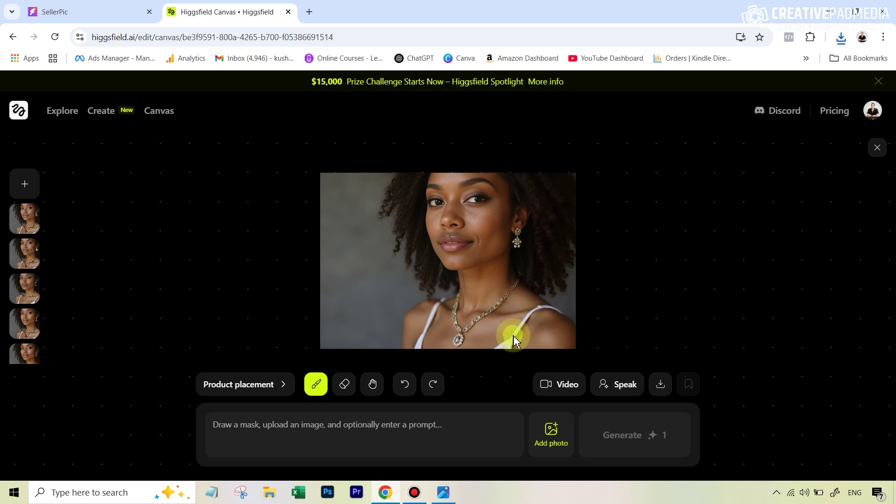
{"action": "scroll", "coordinate": [513, 338], "scroll_direction": "up", "scroll_amount": 10}
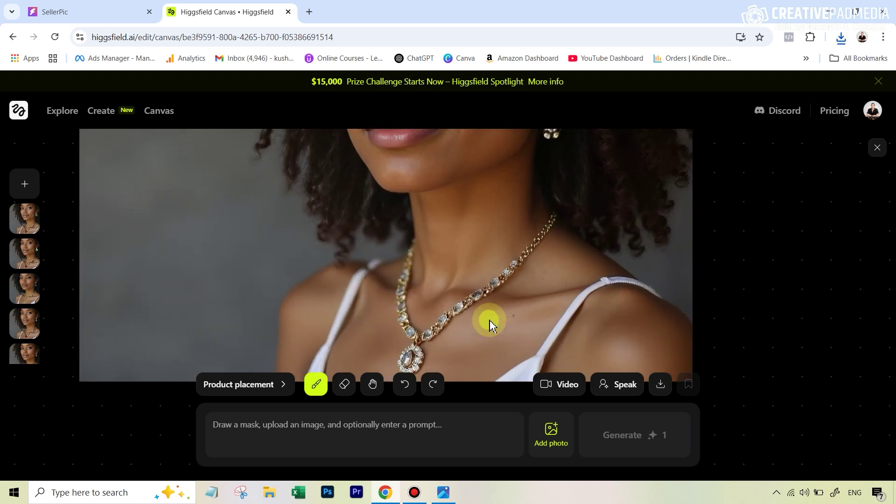
{"action": "scroll", "coordinate": [490, 325], "scroll_direction": "up", "scroll_amount": 1}
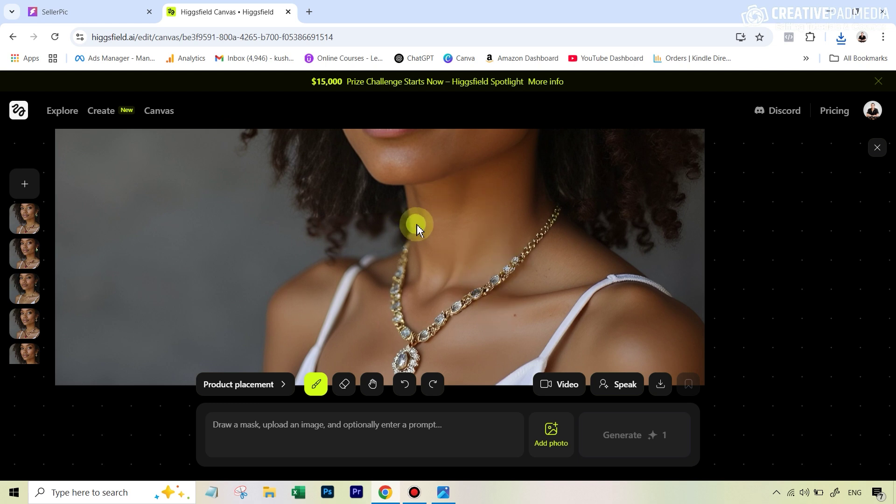
Mask the gold necklace, attach the ruby necklace photo, and generate with 'change the necklace'
{"action": "left_click_drag", "start_coordinate": [499, 240], "coordinate": [474, 180]}
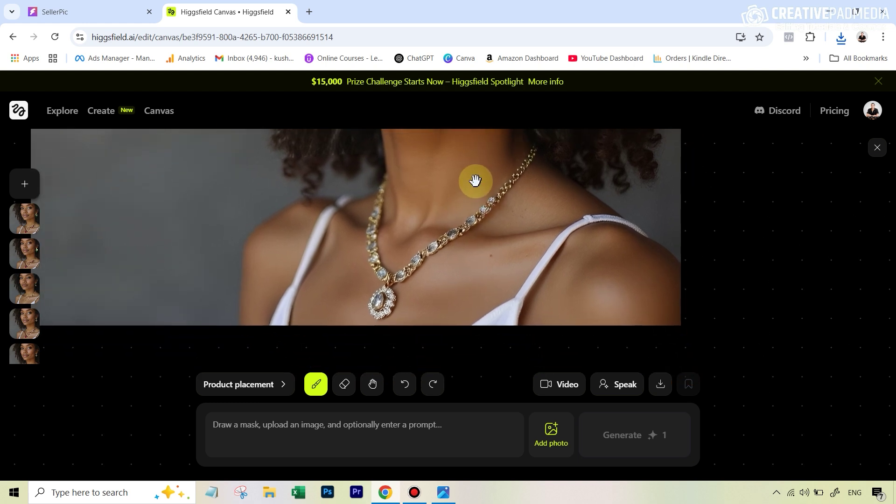
{"action": "mouse_move", "coordinate": [385, 186]}
{"action": "left_mouse_down"}
{"action": "mouse_move", "coordinate": [372, 257]}
{"action": "mouse_move", "coordinate": [385, 291]}
{"action": "mouse_move", "coordinate": [379, 311]}
{"action": "mouse_move", "coordinate": [394, 303]}
{"action": "mouse_move", "coordinate": [402, 272]}
{"action": "mouse_move", "coordinate": [500, 204]}
{"action": "mouse_move", "coordinate": [532, 152]}
{"action": "left_mouse_up"}
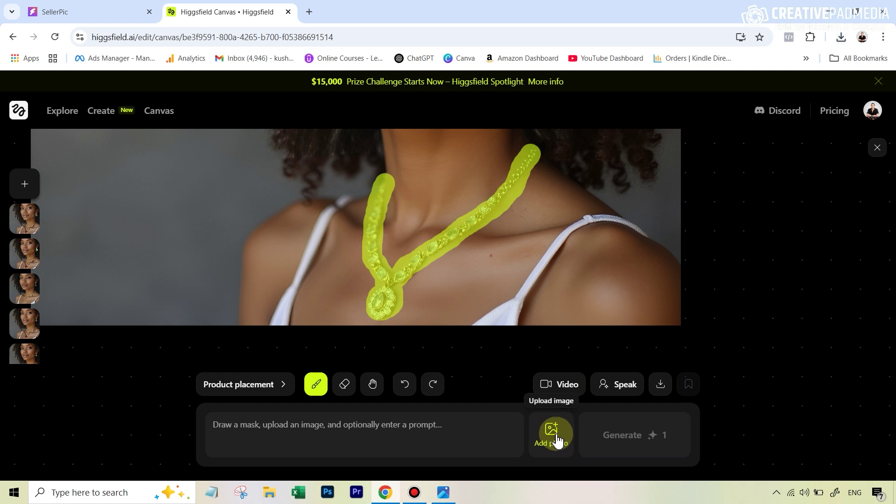
{"action": "left_click", "coordinate": [557, 438]}
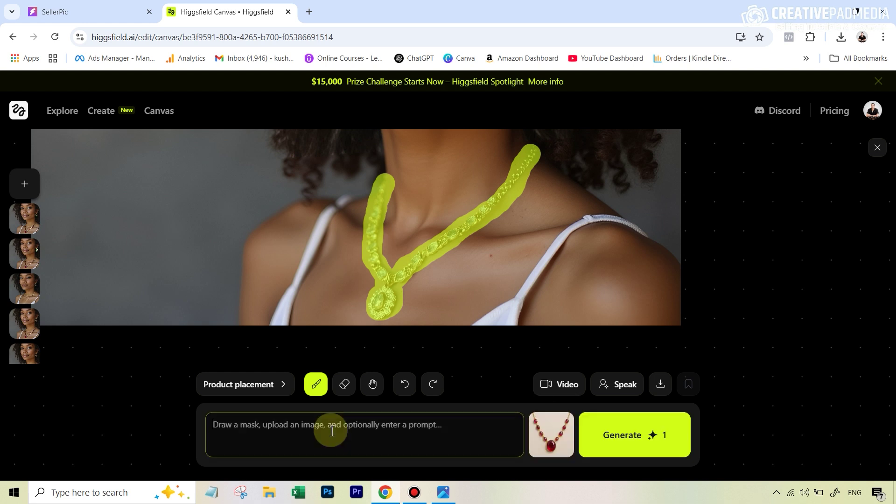
{"action": "type", "text": "change the necklace"}
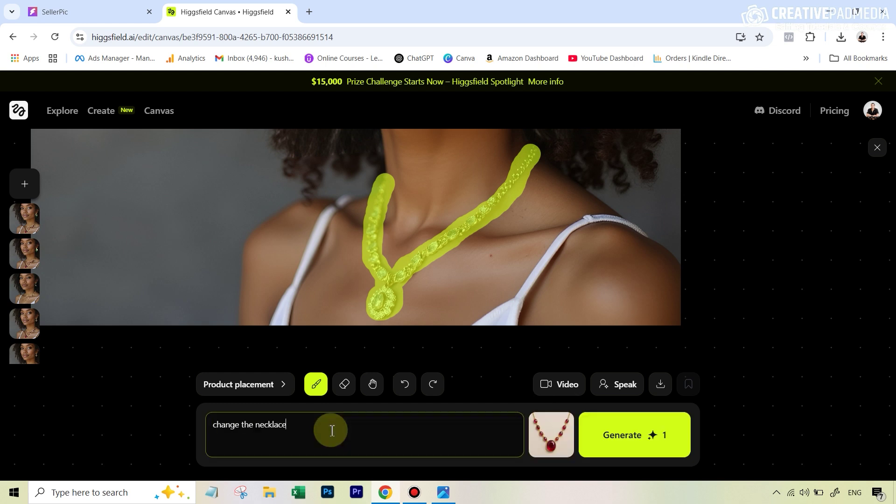
{"action": "left_click", "coordinate": [626, 442]}
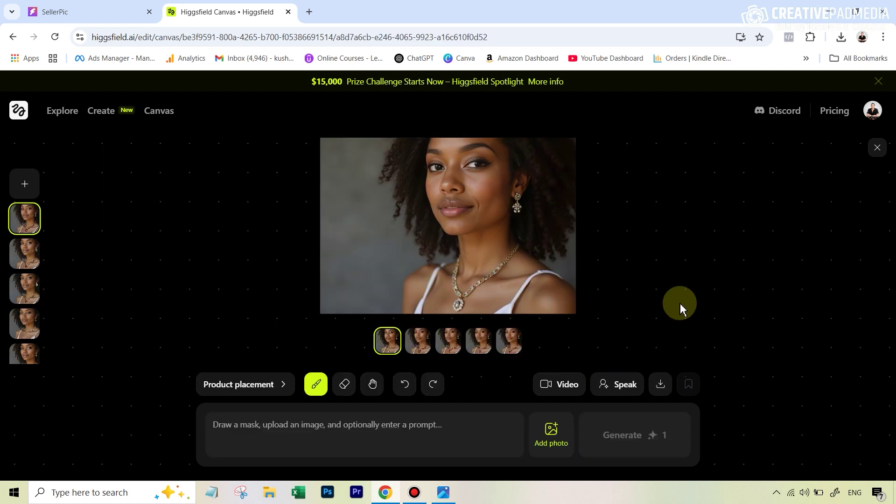
{"action": "left_click", "coordinate": [420, 344]}
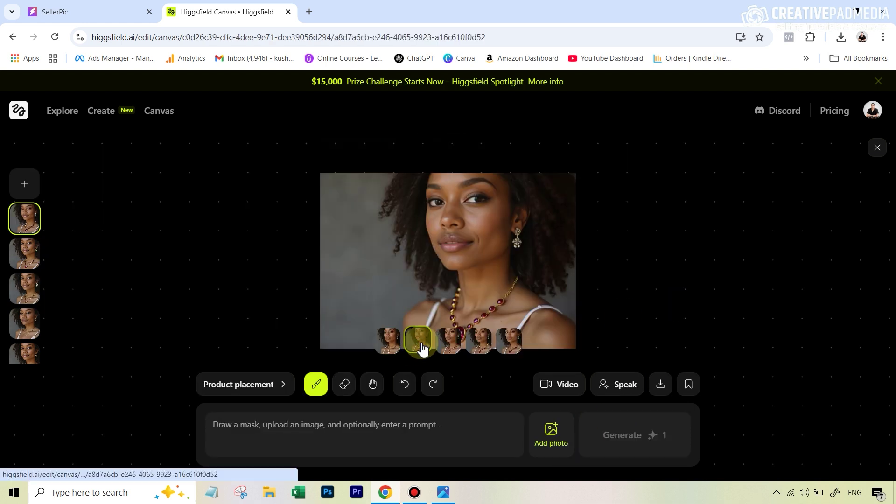
{"action": "scroll", "coordinate": [543, 300], "scroll_direction": "up", "scroll_amount": 2}
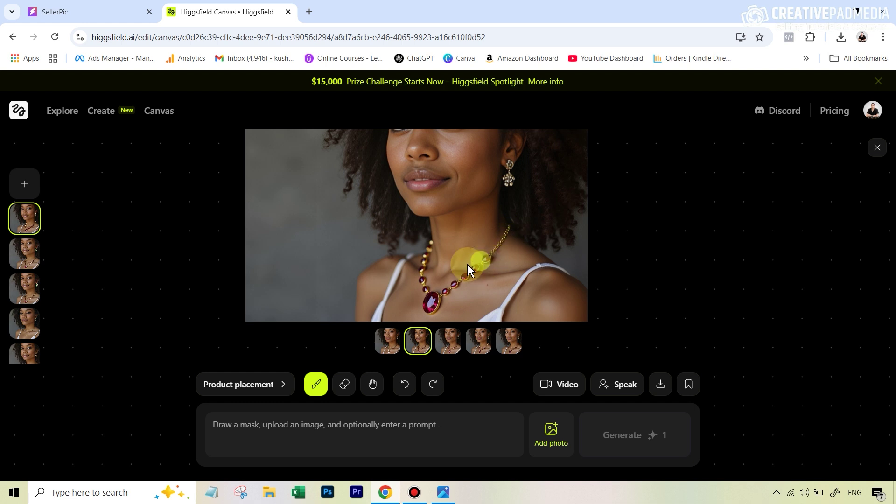
{"action": "left_click", "coordinate": [452, 343]}
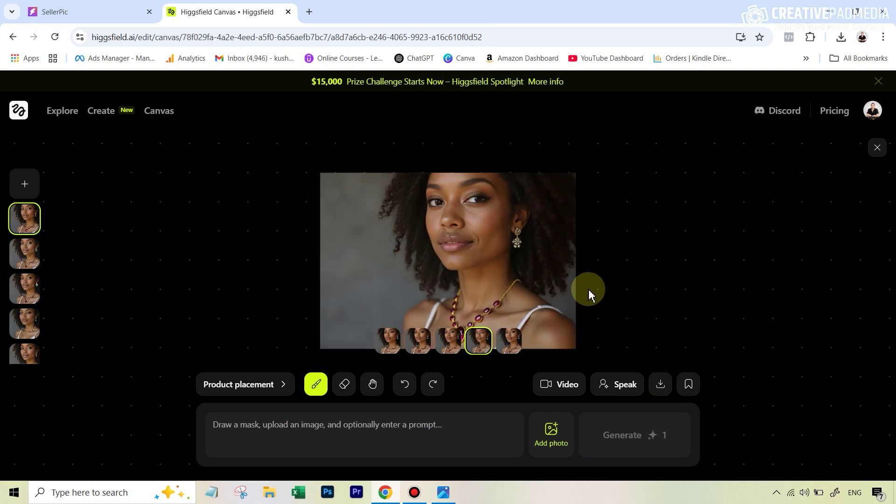
{"action": "left_click", "coordinate": [508, 340]}
{"action": "left_click", "coordinate": [480, 345]}
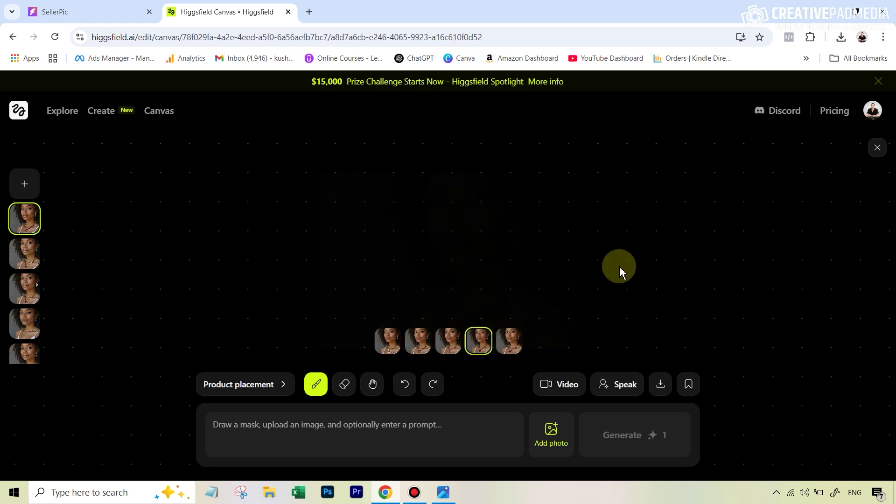
{"action": "scroll", "coordinate": [508, 233], "scroll_direction": "up", "scroll_amount": 3}
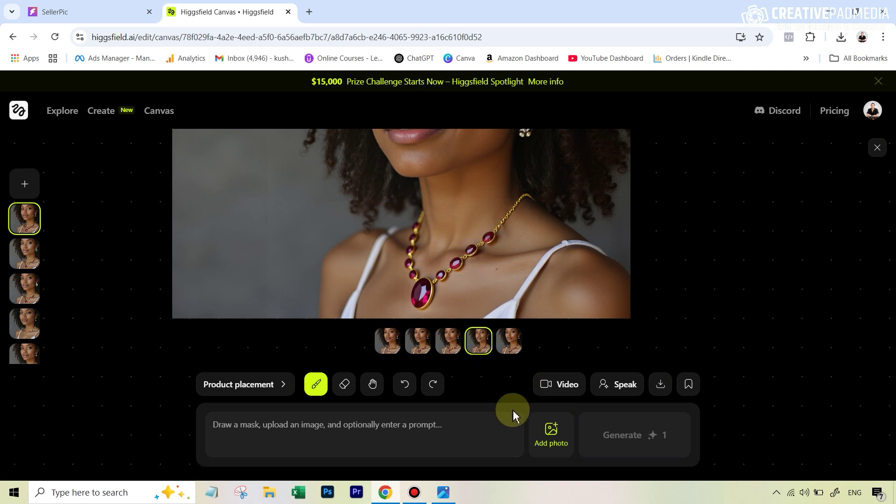
On the second ruby variation, regenerate the right-side gems as plain gold chain
{"action": "left_click", "coordinate": [389, 340]}
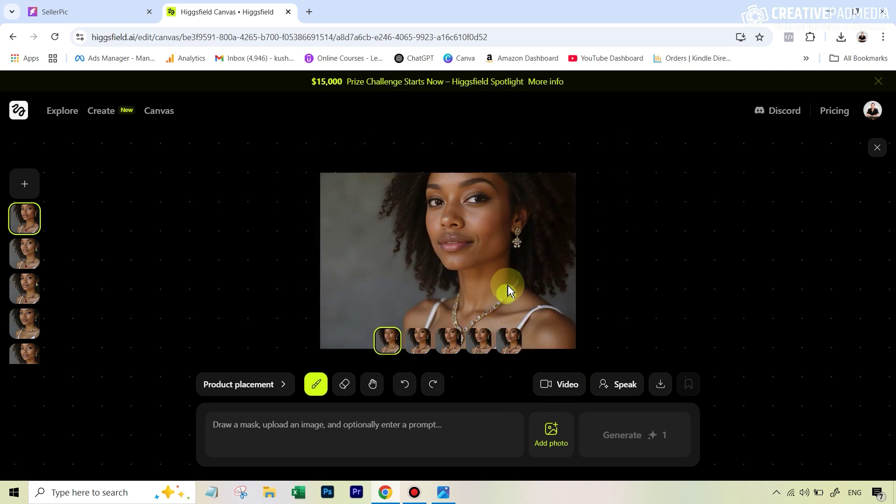
{"action": "left_click", "coordinate": [417, 342]}
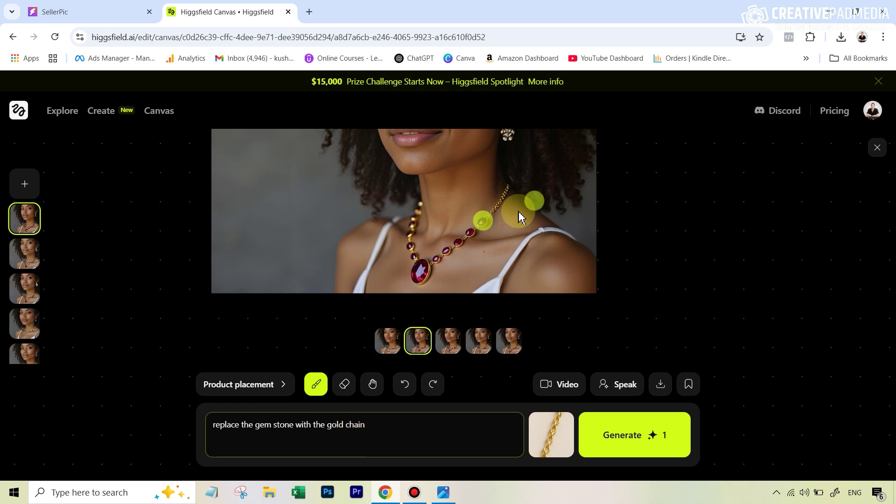
{"action": "left_click", "coordinate": [655, 439]}
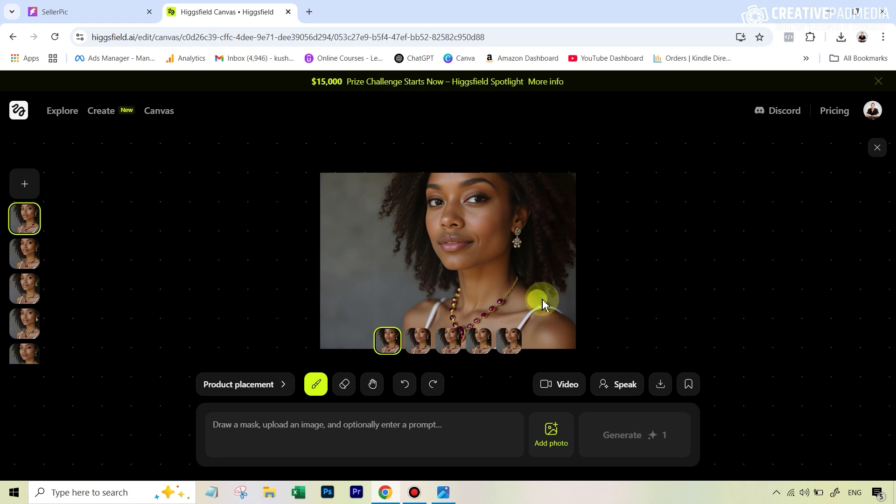
Compare retouched variations two through five, ending on the fifth
{"action": "scroll", "coordinate": [536, 300], "scroll_direction": "down", "scroll_amount": 2}
{"action": "scroll", "coordinate": [530, 278], "scroll_direction": "up", "scroll_amount": 1}
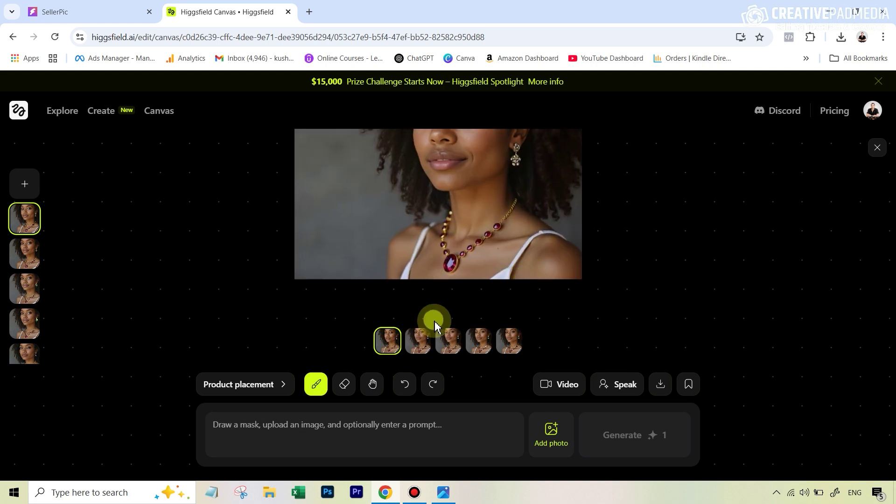
{"action": "left_click", "coordinate": [420, 341]}
{"action": "scroll", "coordinate": [512, 289], "scroll_direction": "down", "scroll_amount": 2}
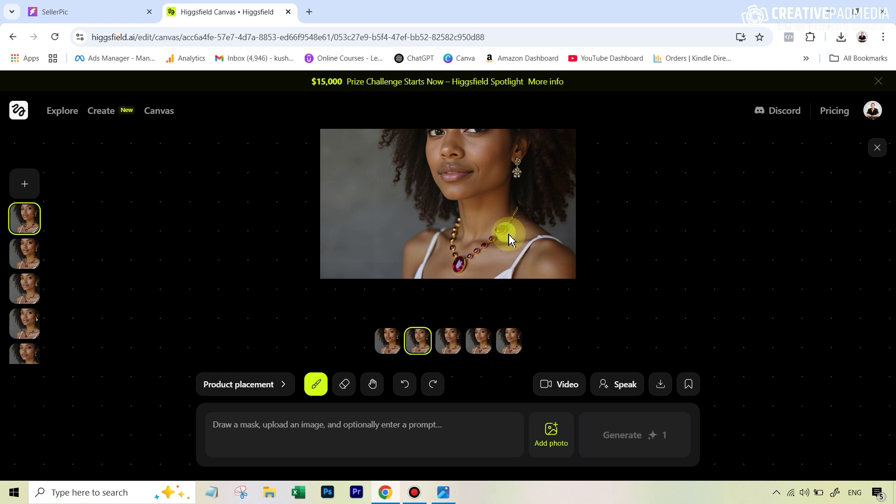
{"action": "left_click", "coordinate": [448, 342]}
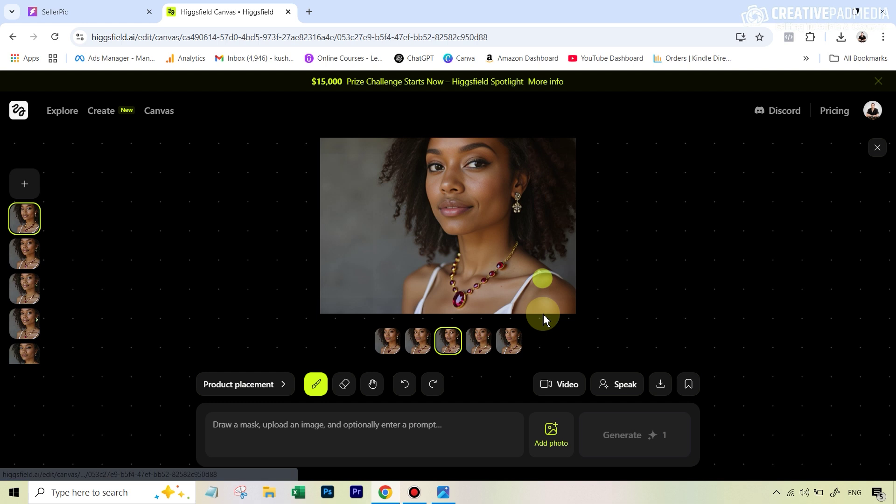
{"action": "left_click", "coordinate": [478, 341]}
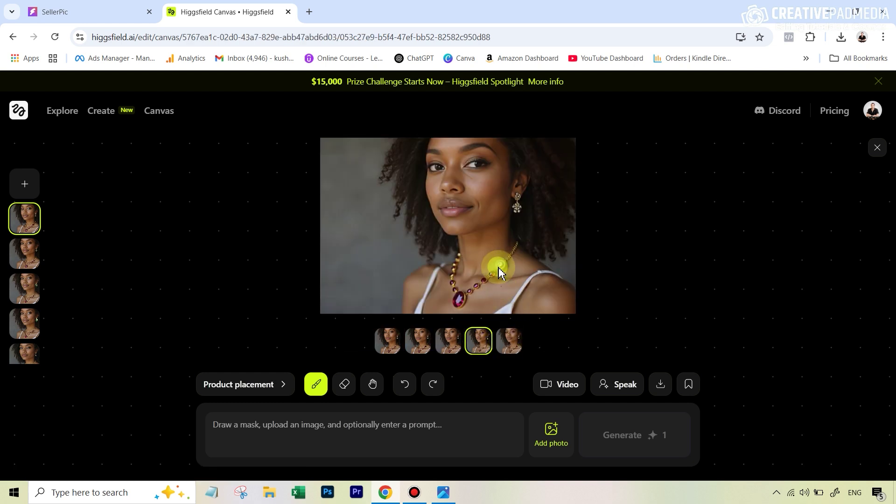
{"action": "left_click", "coordinate": [514, 341]}
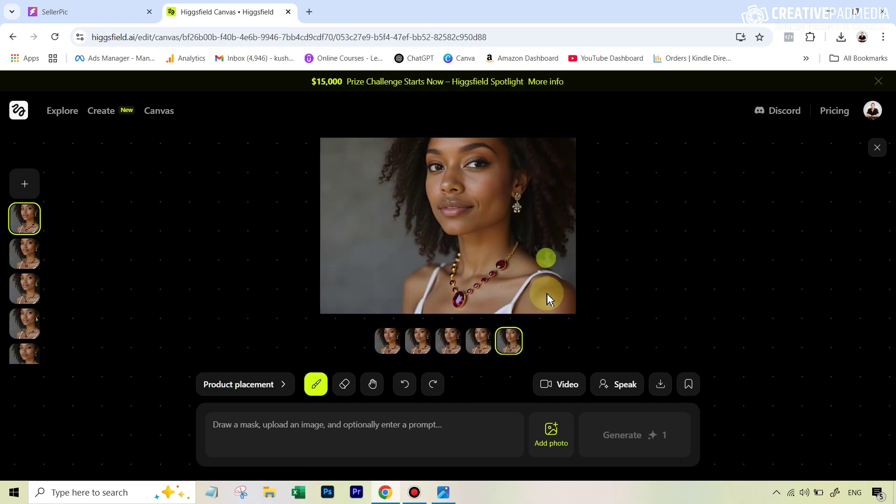